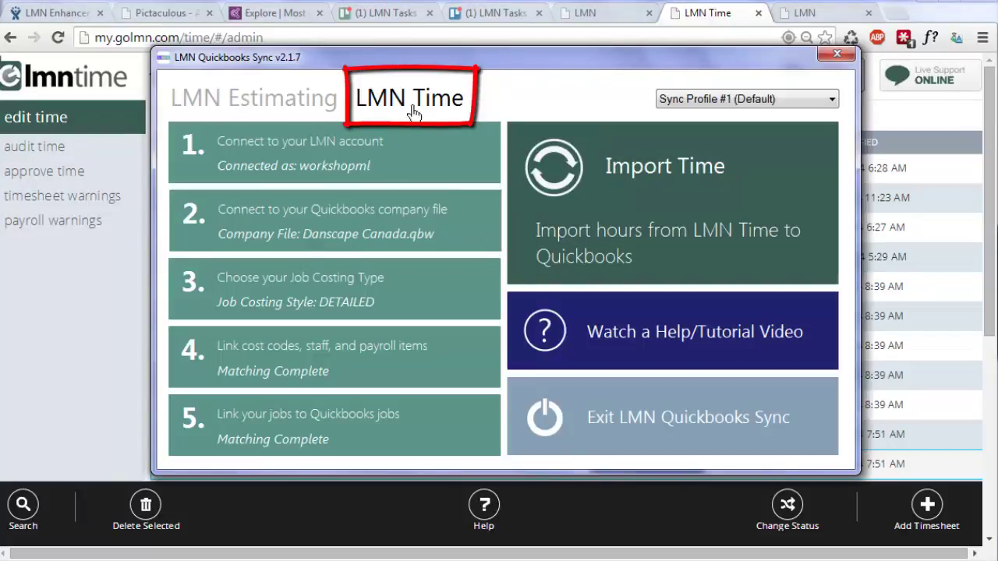
# Start the LMN Time hours import and move past the import welcome page
pyautogui.click(303, 107)
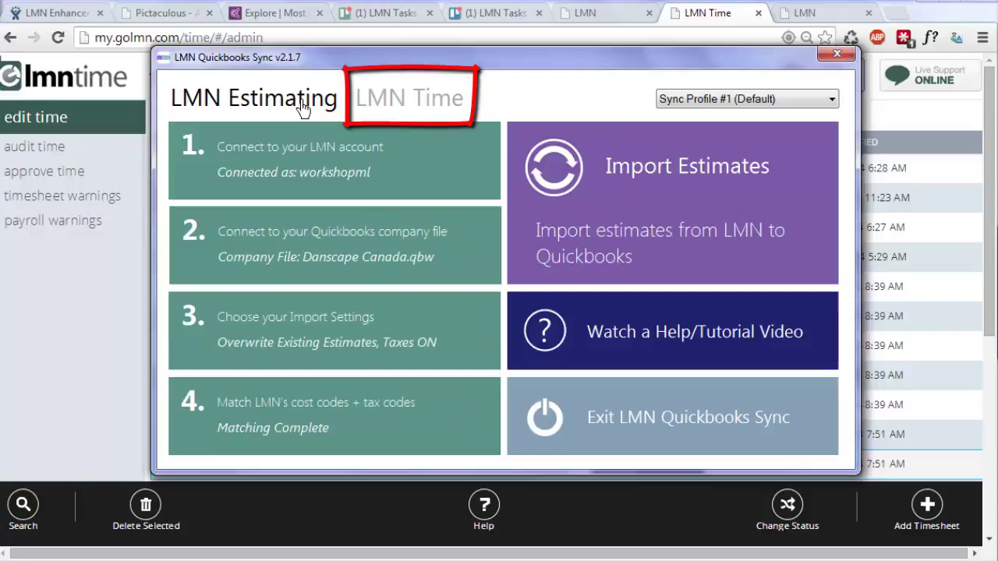
pyautogui.click(436, 112)
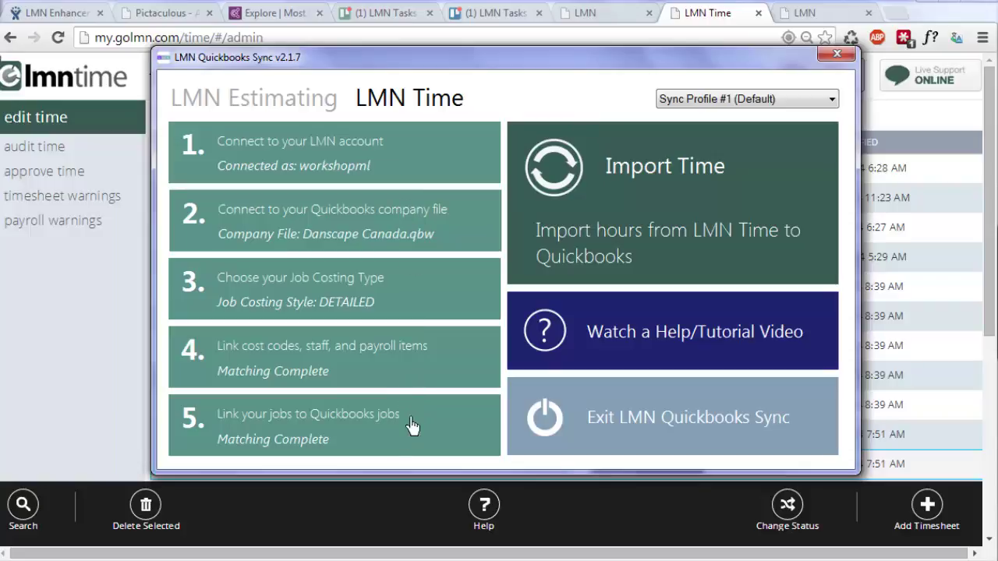
pyautogui.click(666, 247)
pyautogui.click(733, 465)
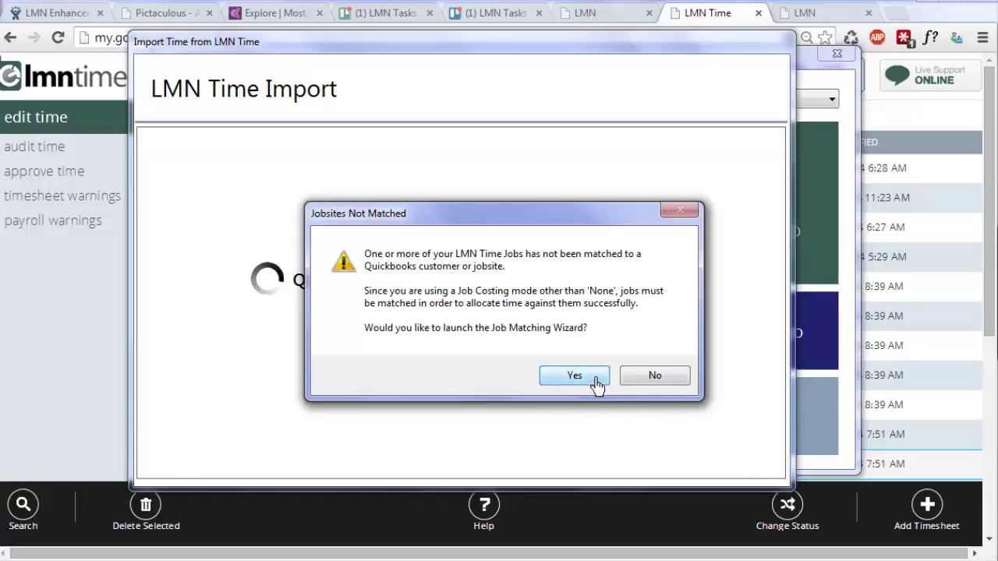
# Skip job matching and import one week starting Sun Apr 20, 2014
pyautogui.click(672, 381)
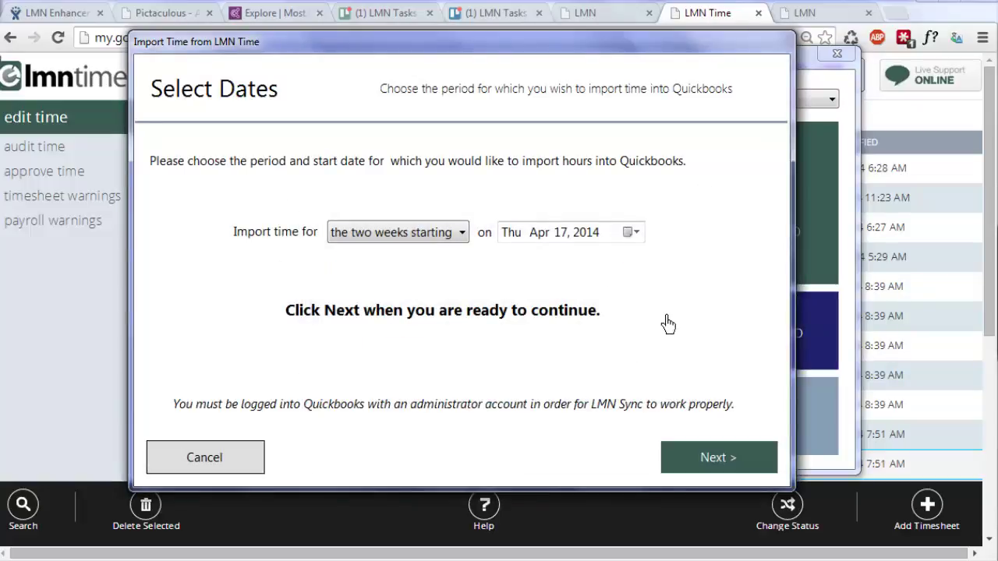
pyautogui.click(393, 241)
pyautogui.click(400, 258)
pyautogui.click(633, 233)
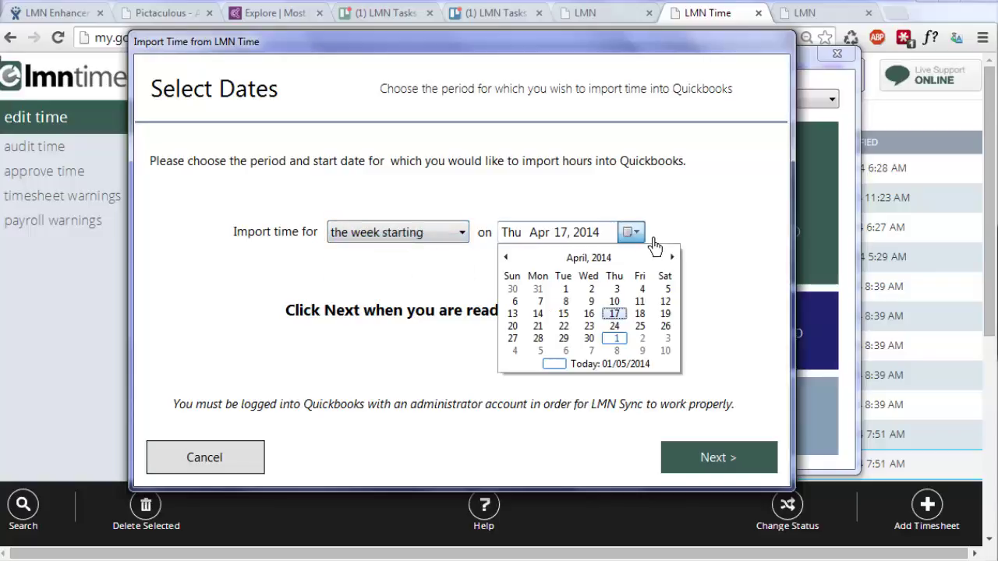
pyautogui.click(516, 328)
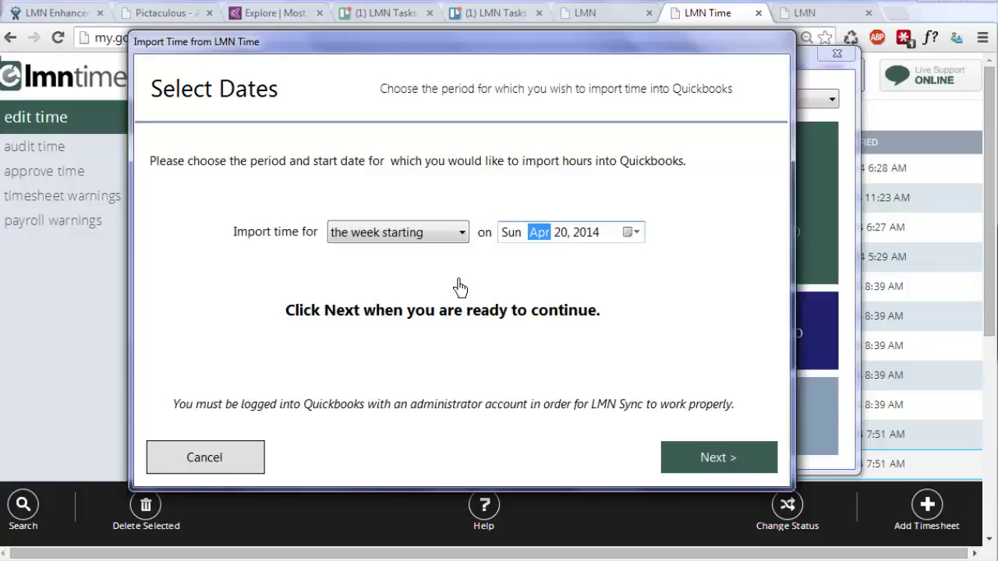
# Import time for all employees, always allowing the sync app company-file access, even with QuickBooks closed
pyautogui.click(733, 468)
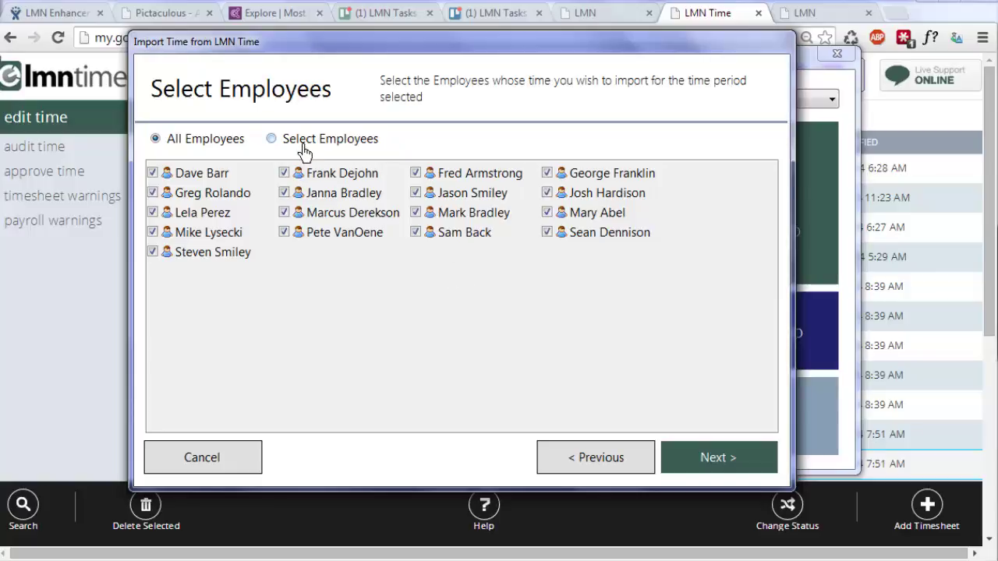
pyautogui.click(728, 471)
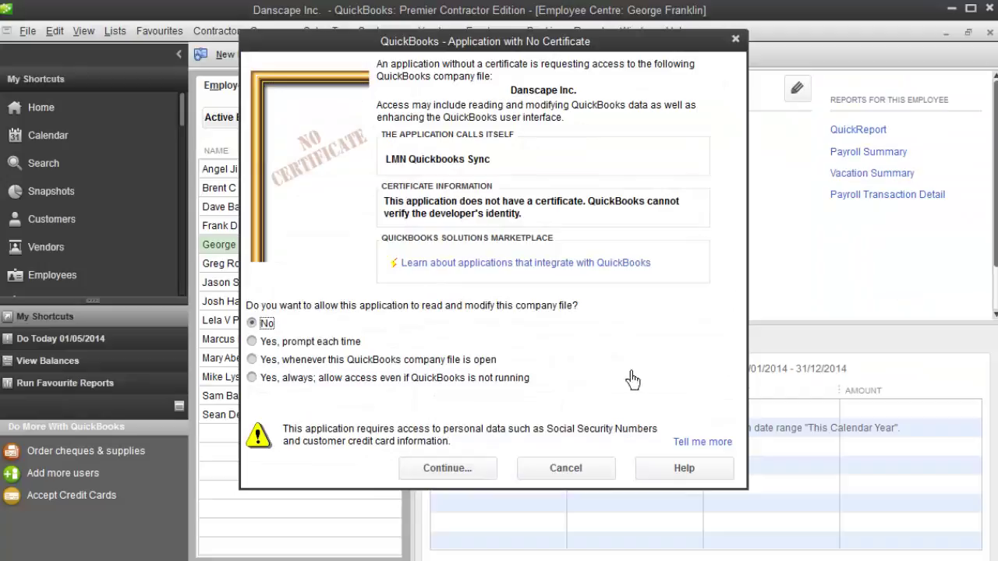
pyautogui.click(446, 379)
pyautogui.click(455, 462)
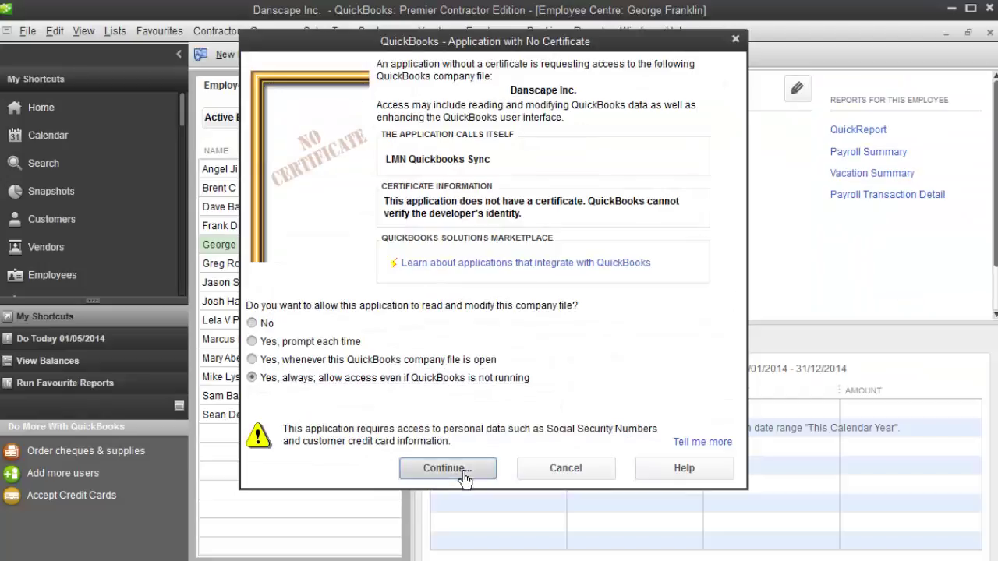
pyautogui.click(436, 370)
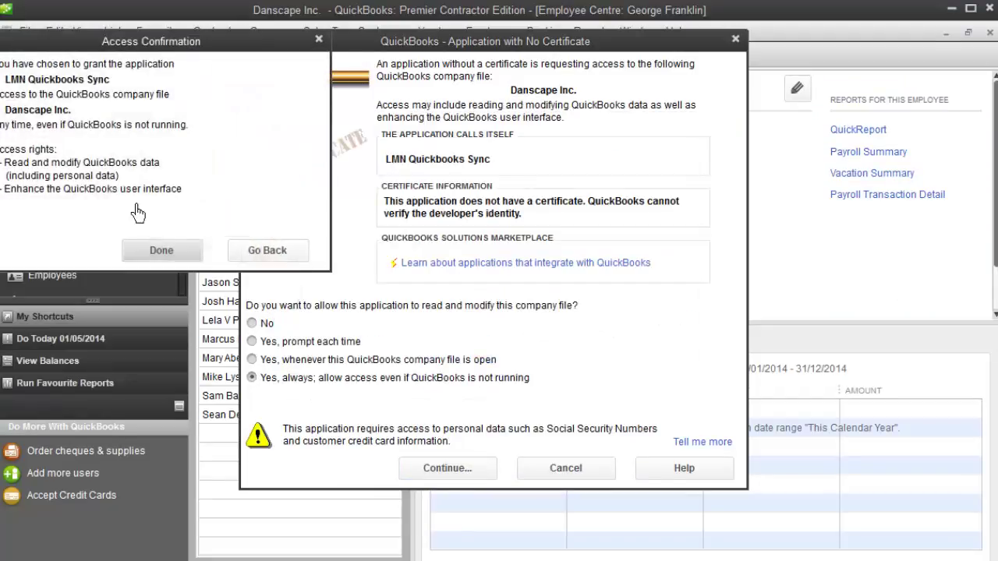
pyautogui.click(184, 248)
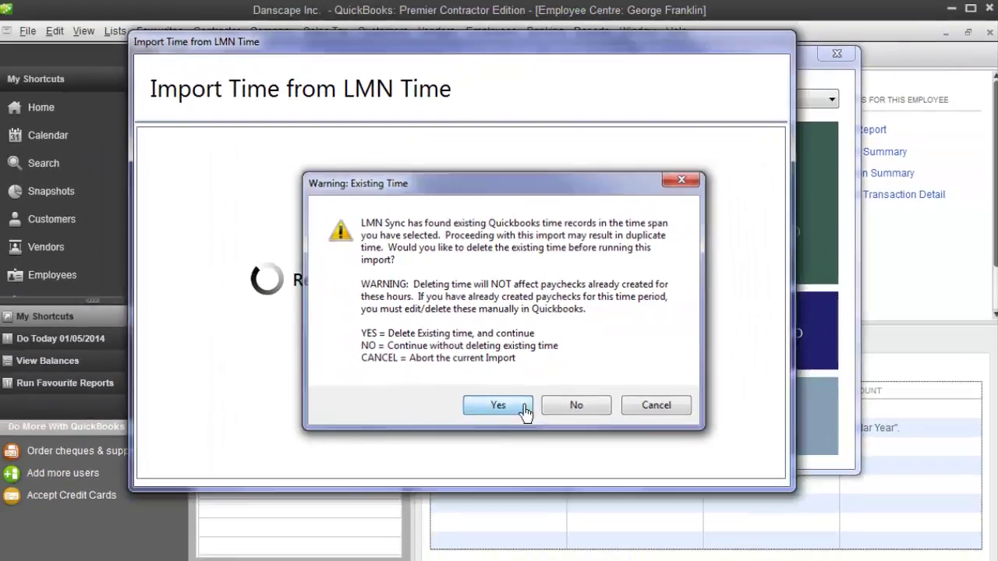
# Delete existing QuickBooks time, import the 24 LMN records, and close the finished import
pyautogui.click(549, 520)
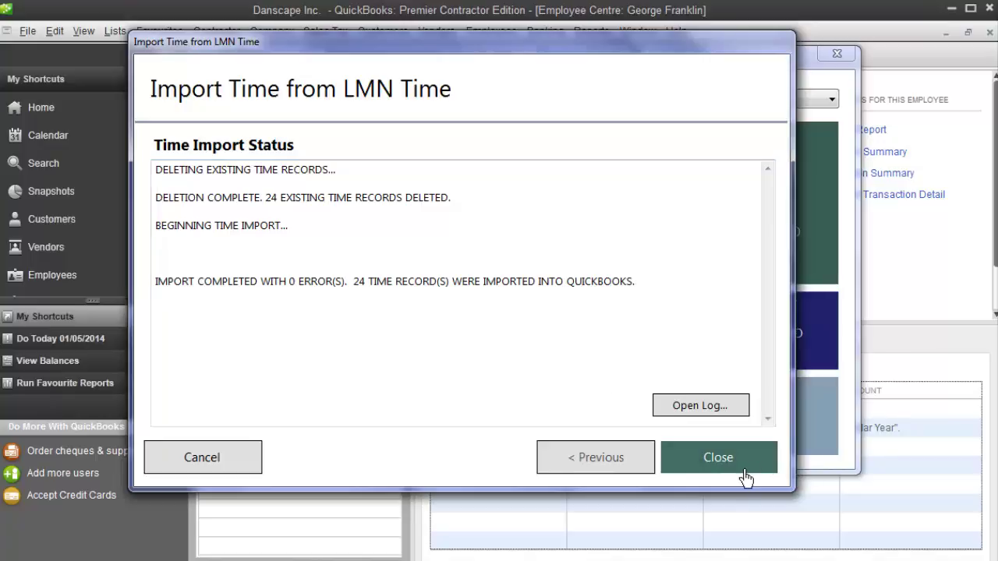
pyautogui.click(718, 457)
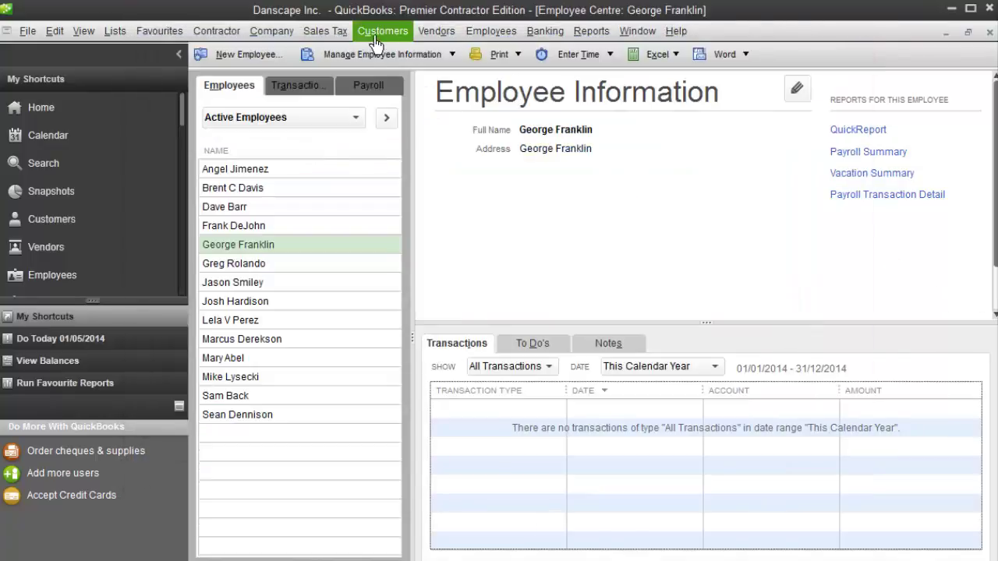
# Show the employee's Weekly Timesheet for the week of Apr 21–27, 2014
pyautogui.click(491, 32)
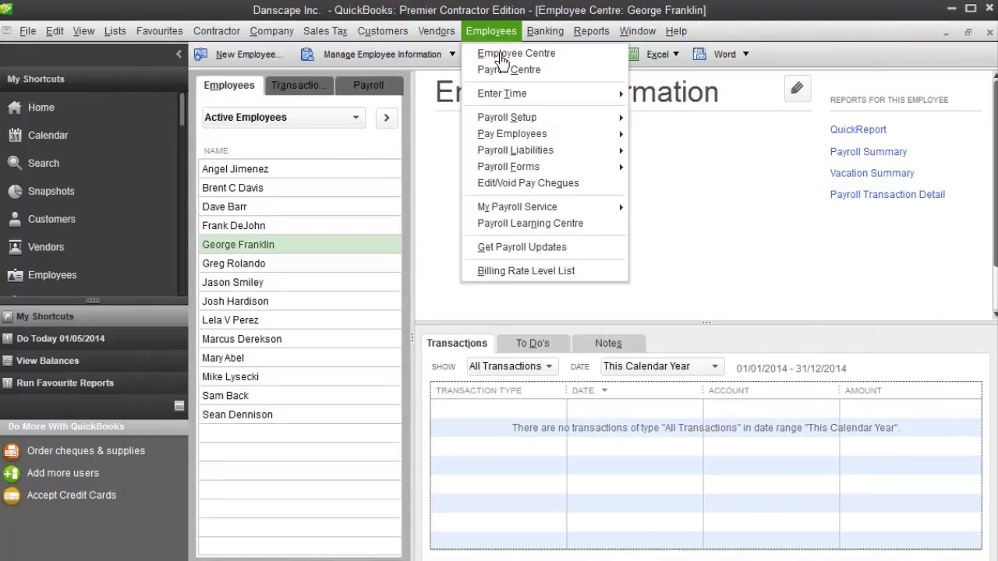
pyautogui.moveTo(503, 95)
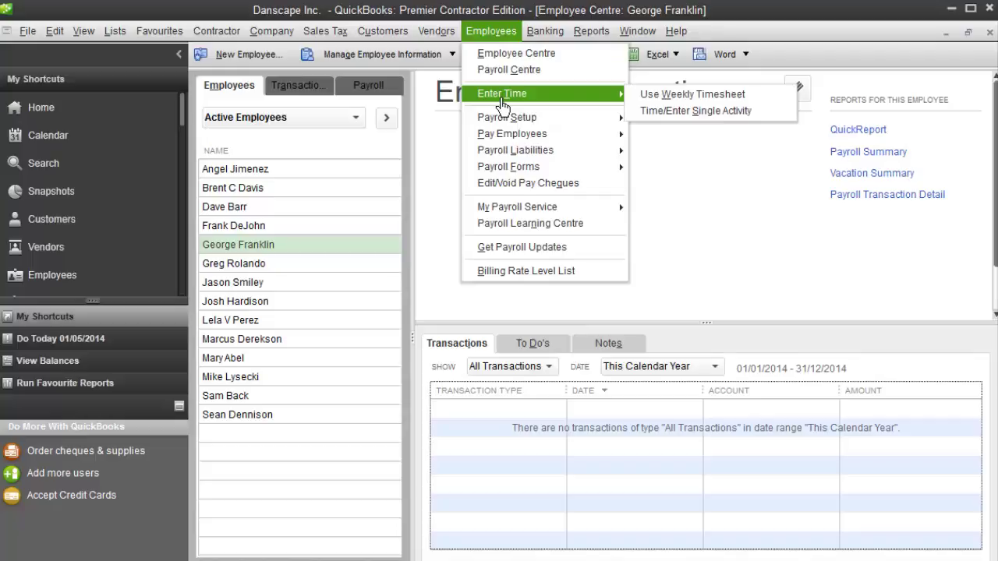
pyautogui.click(687, 98)
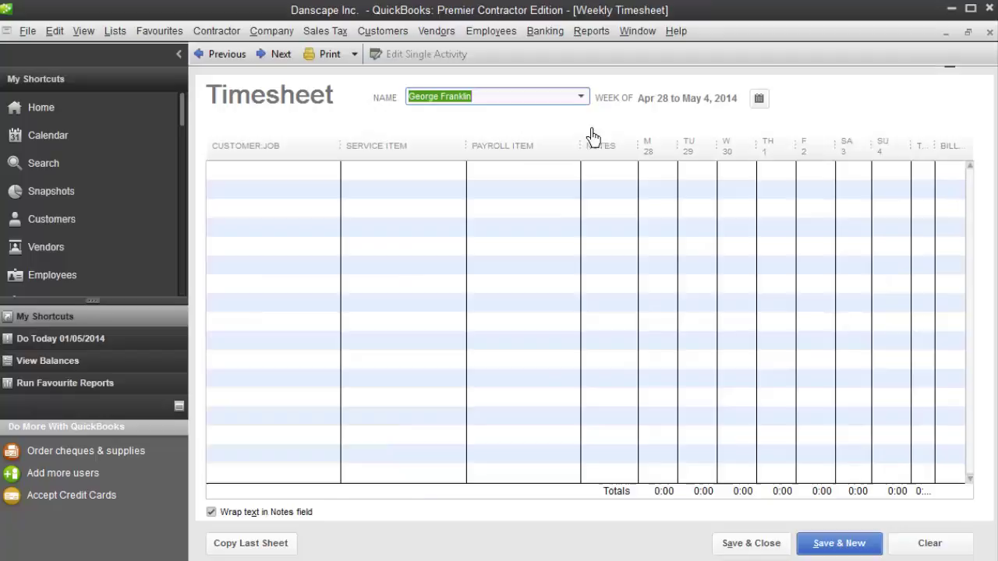
pyautogui.click(586, 96)
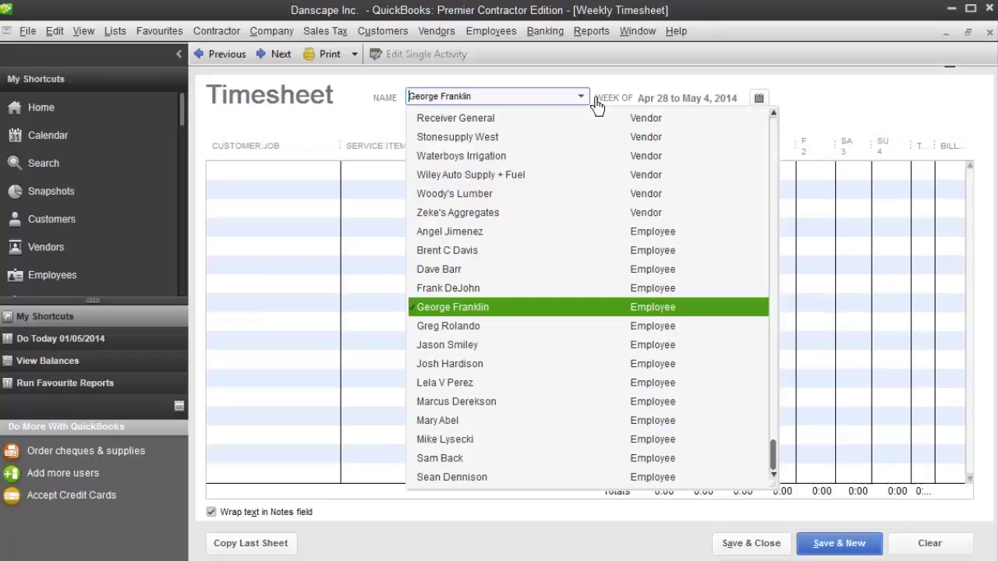
pyautogui.click(463, 385)
pyautogui.click(759, 98)
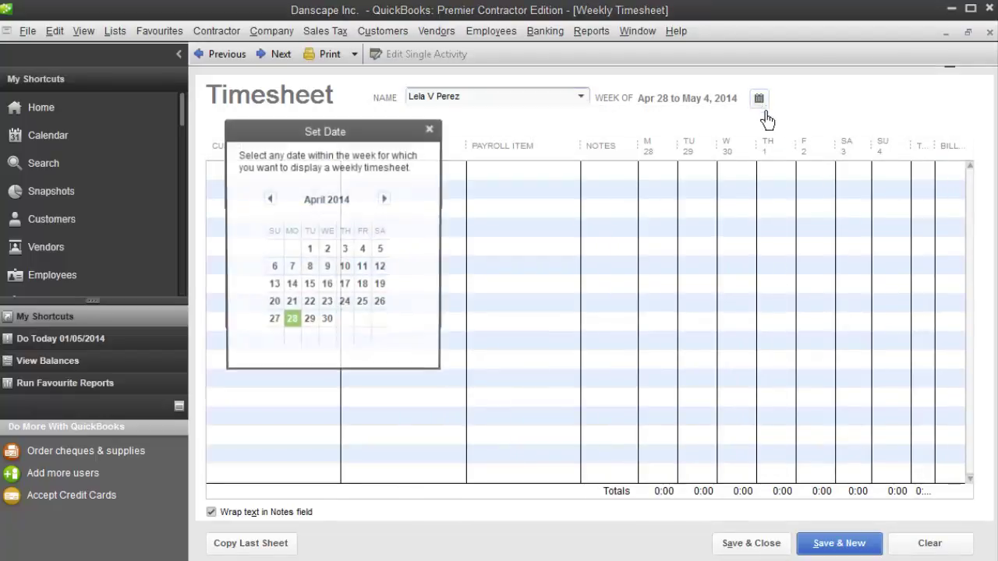
pyautogui.click(290, 303)
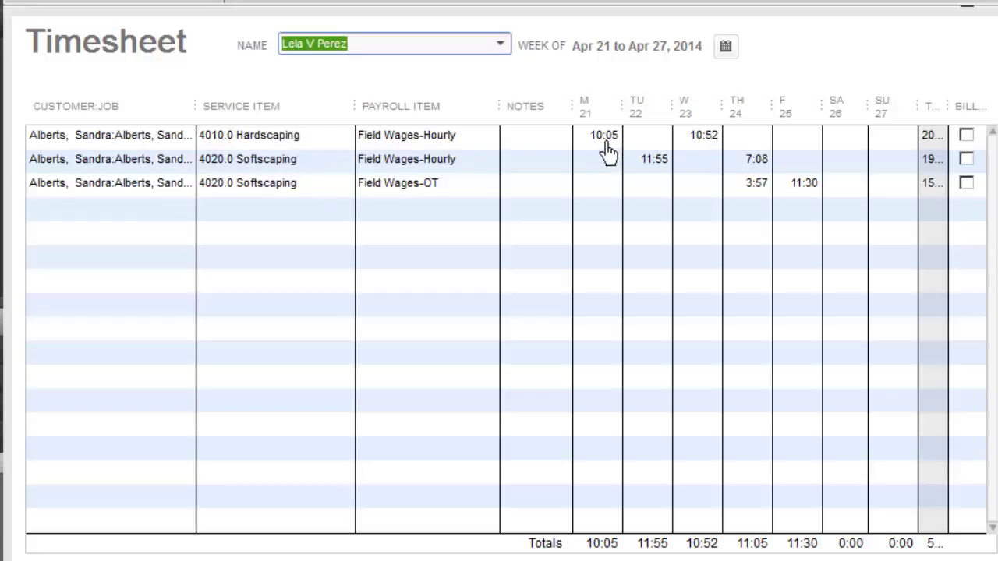
pyautogui.click(350, 165)
pyautogui.click(650, 167)
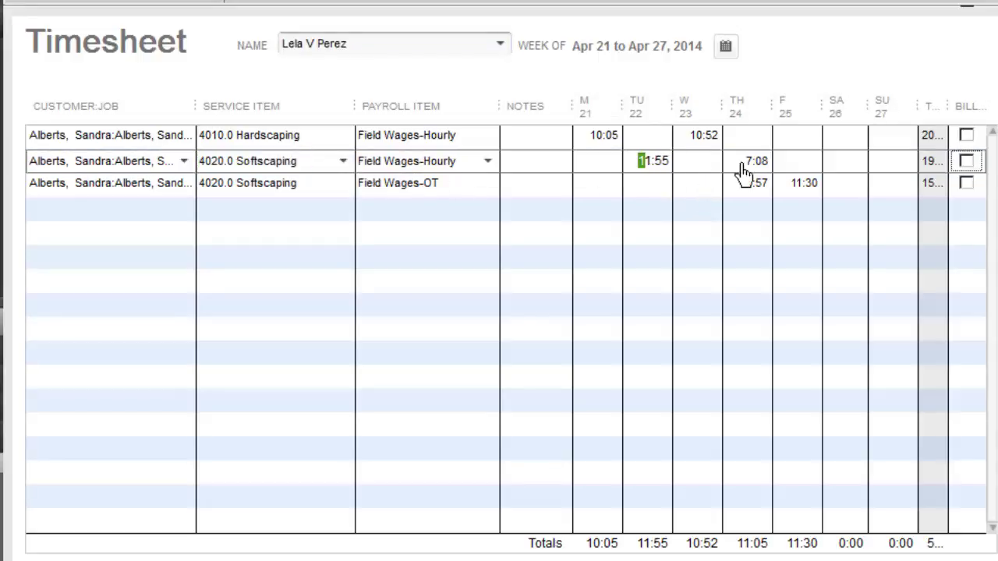
pyautogui.click(714, 141)
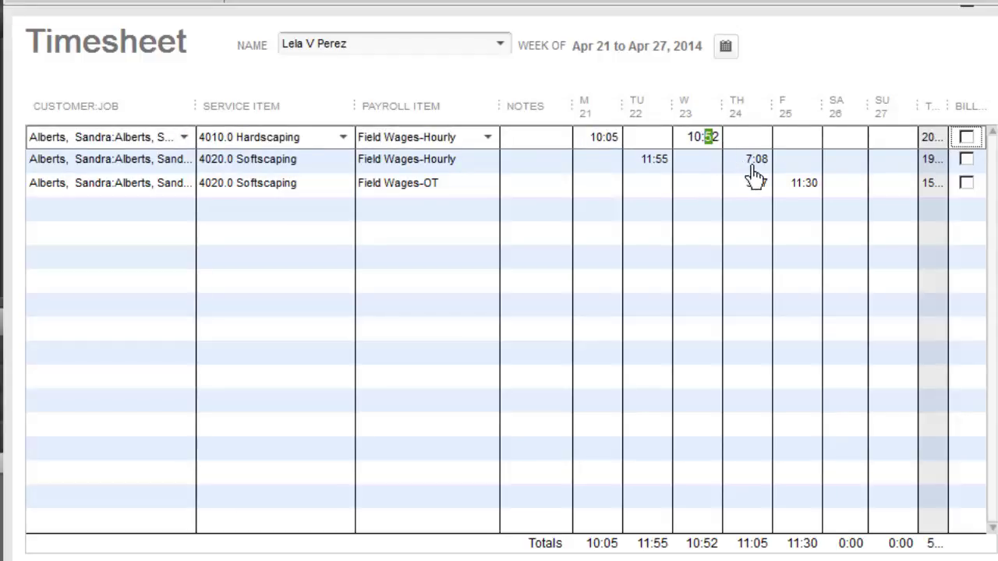
pyautogui.click(758, 167)
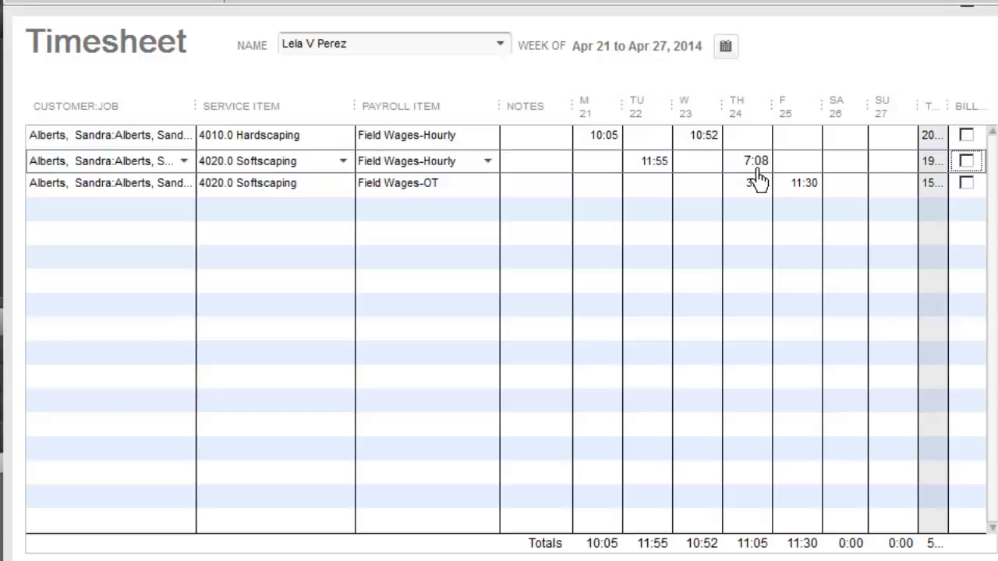
pyautogui.doubleClick(757, 170)
pyautogui.press('Down')
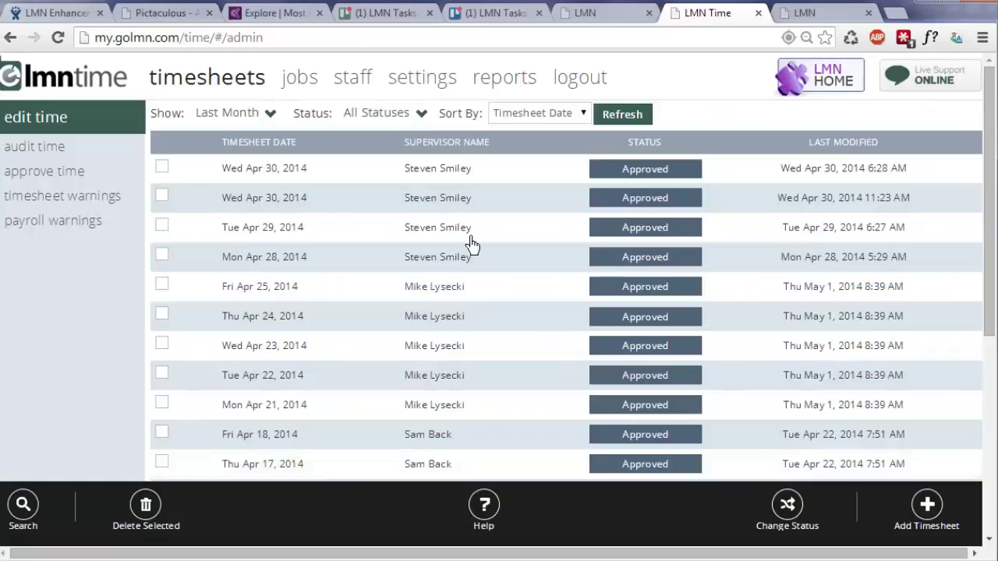
# Show LMN Time's payroll settings to review the overtime rules
pyautogui.click(435, 88)
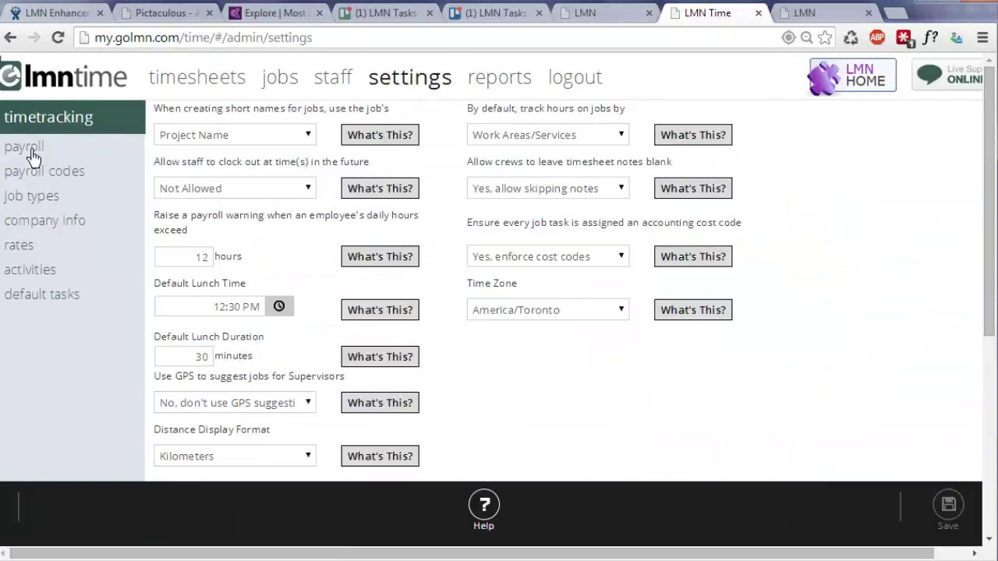
pyautogui.click(31, 148)
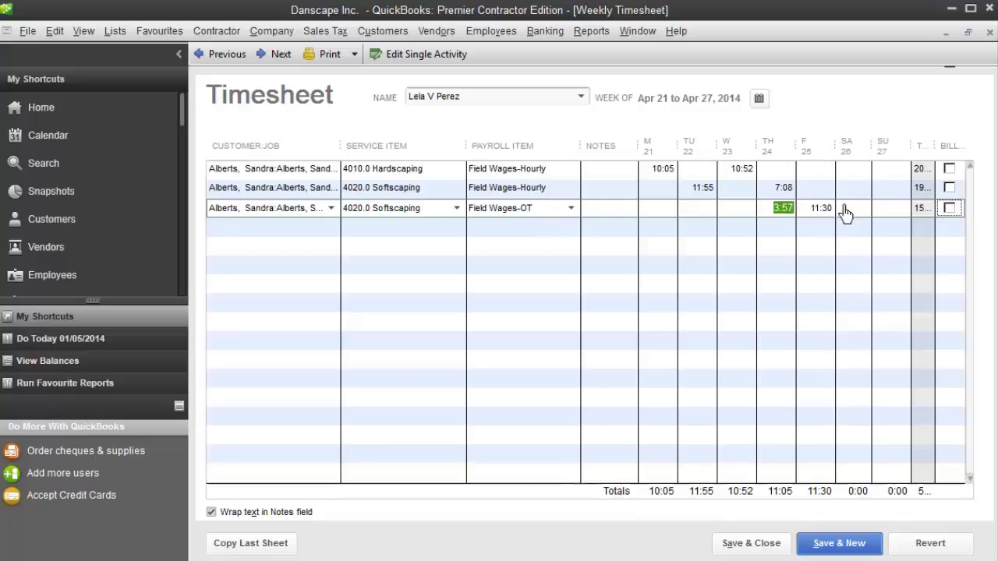
# Widen the total hours column, switch to another employee's timesheet, and reach the Employees menu
pyautogui.moveTo(917, 150); pyautogui.dragTo(907, 154)
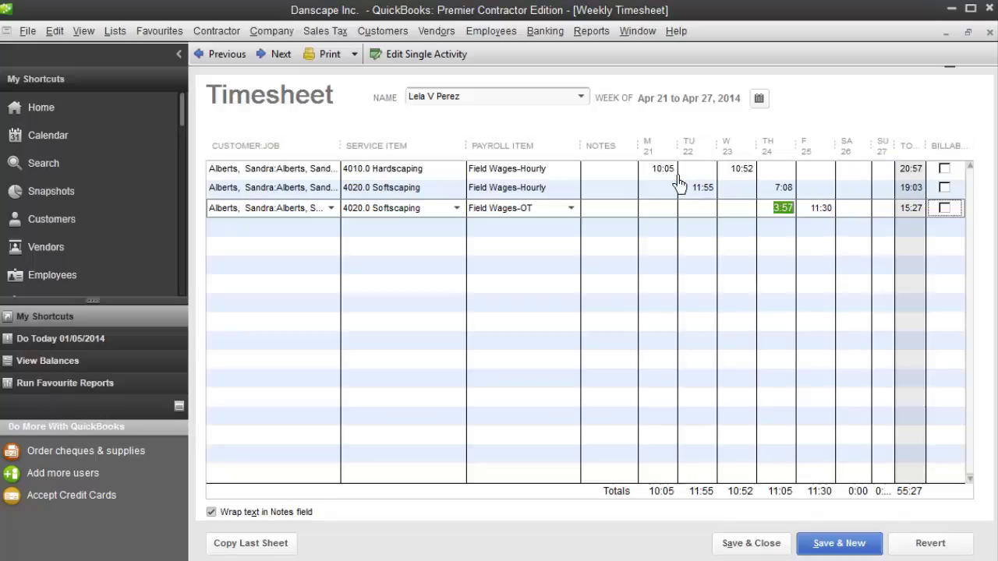
pyautogui.click(581, 96)
pyautogui.click(495, 363)
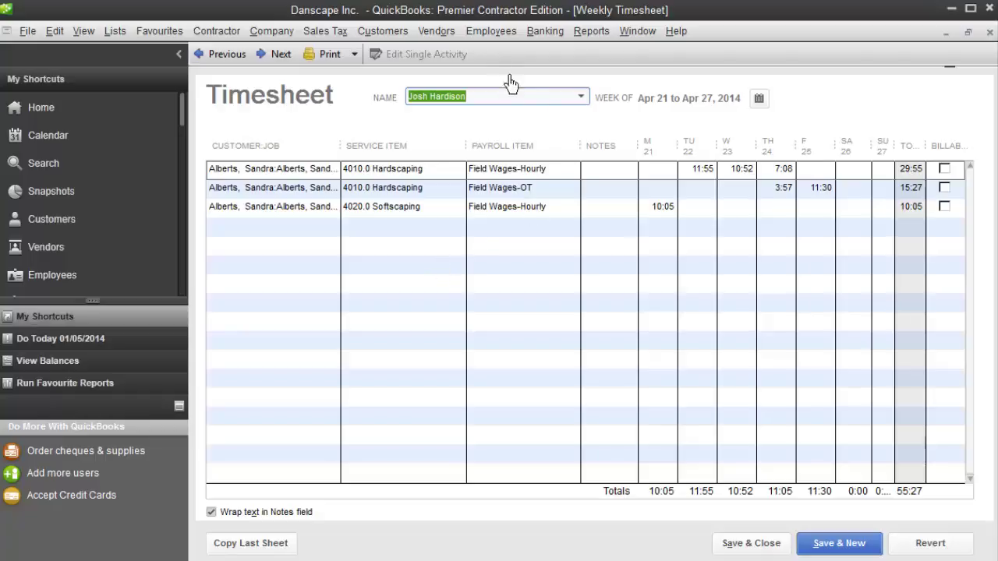
pyautogui.click(491, 31)
pyautogui.moveTo(529, 122)
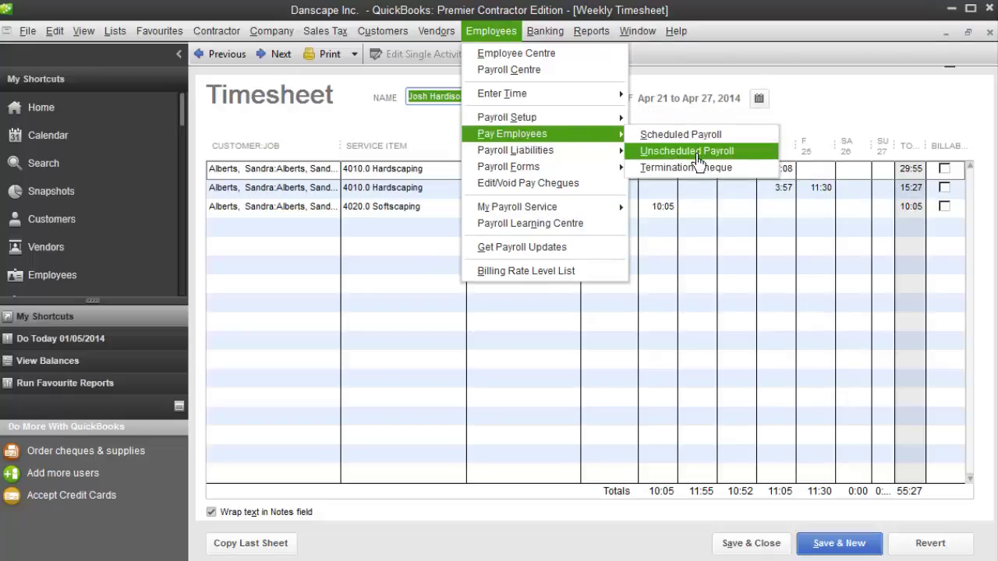
# Start an unscheduled payroll with pay period ending 26/04/2014 and cheque date 01/05/2014
pyautogui.click(697, 160)
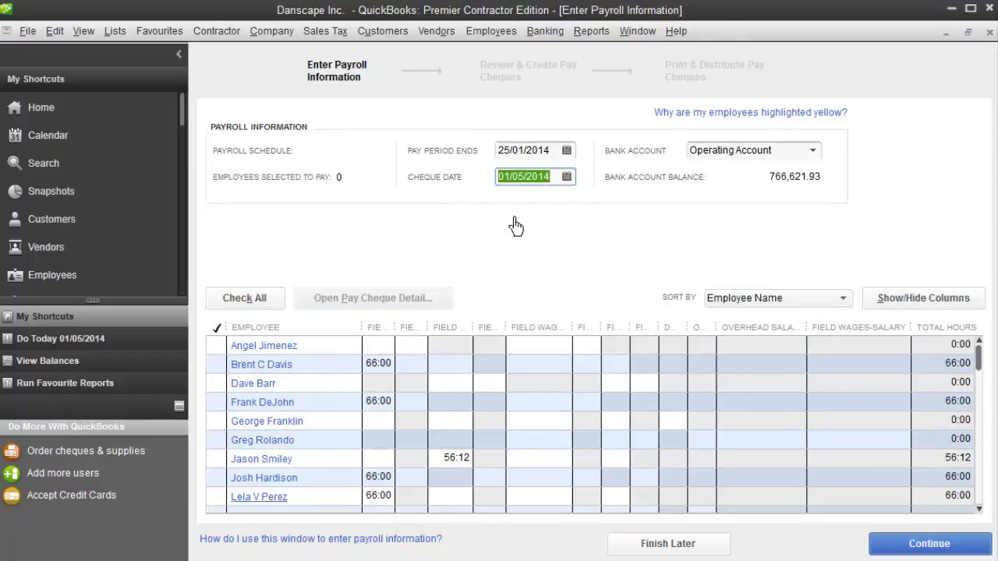
pyautogui.click(567, 176)
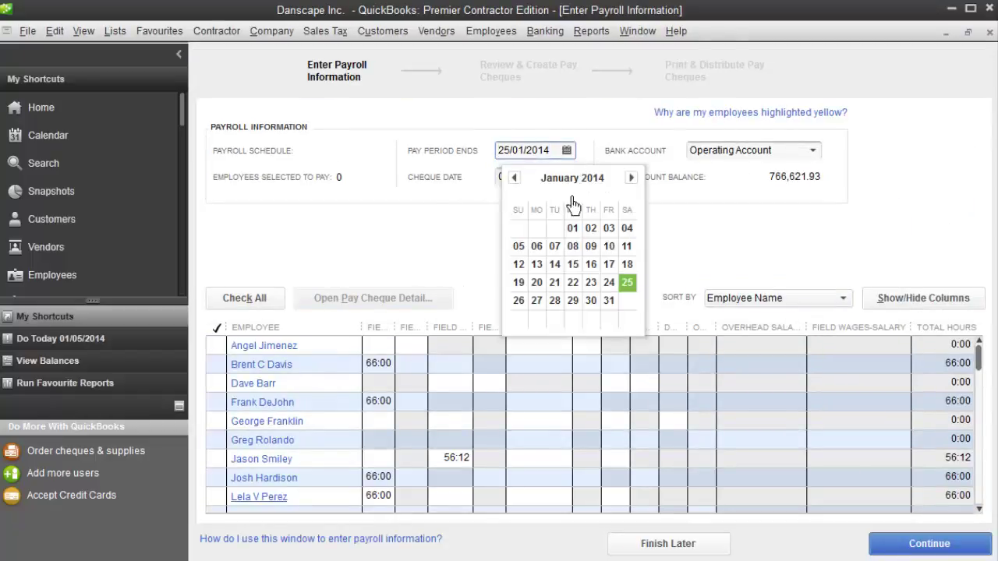
pyautogui.click(631, 179)
pyautogui.click(632, 179)
pyautogui.click(632, 178)
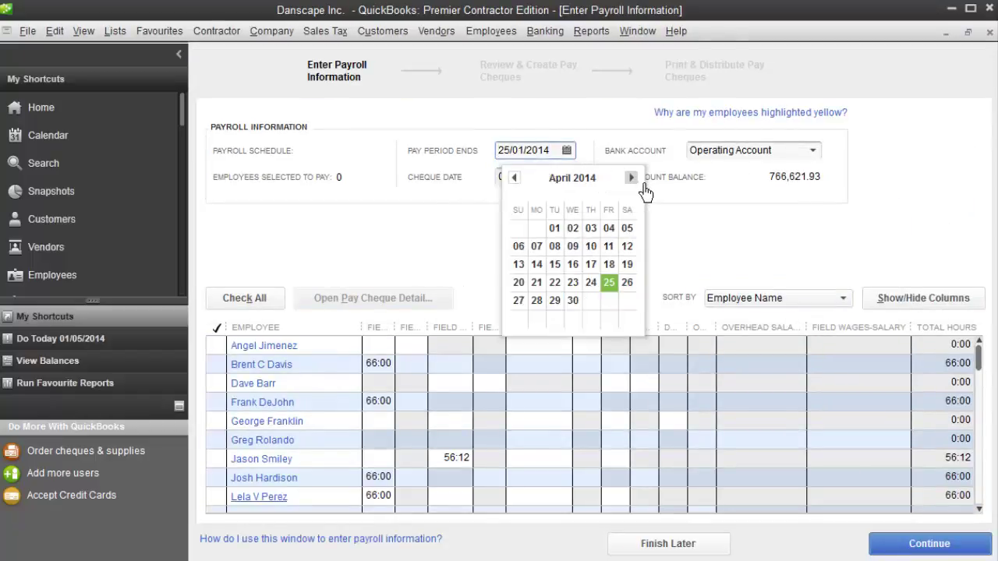
pyautogui.click(627, 282)
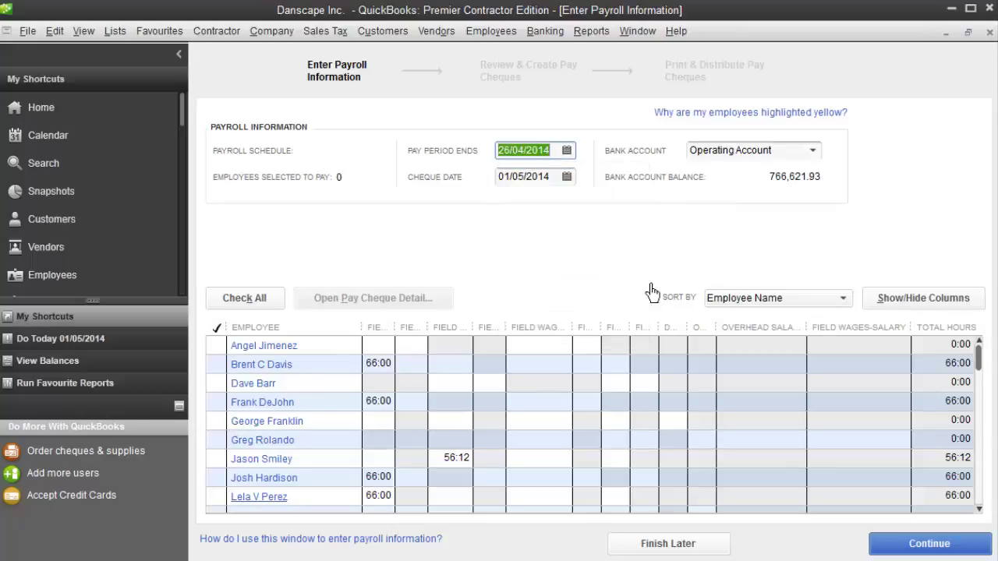
pyautogui.click(730, 243)
pyautogui.scroll(-2, 238, 460)
# Select the four employees with 55:27, 100:27, 65:57 and 65:57 hours and continue
pyautogui.click(218, 384)
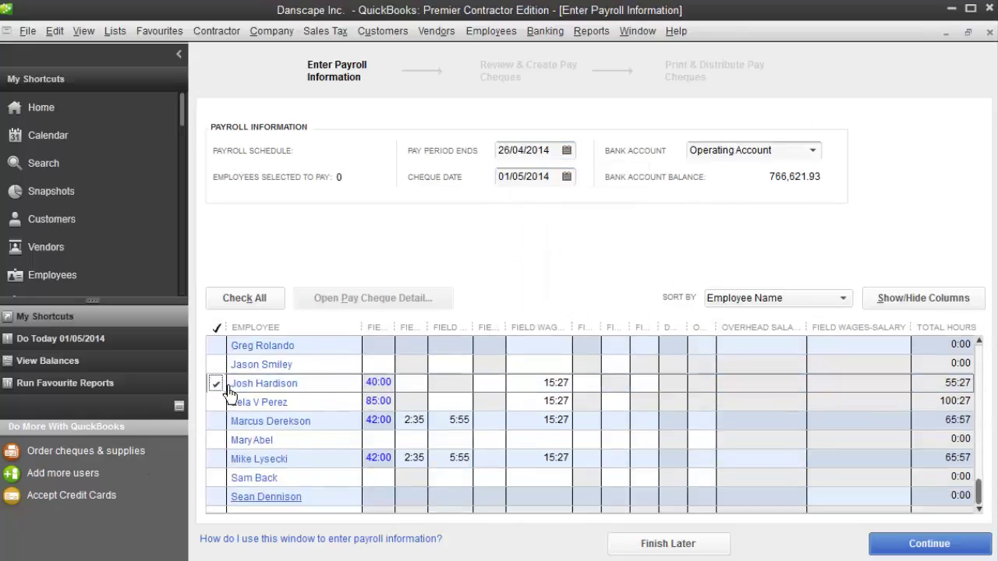
pyautogui.click(219, 402)
pyautogui.click(219, 421)
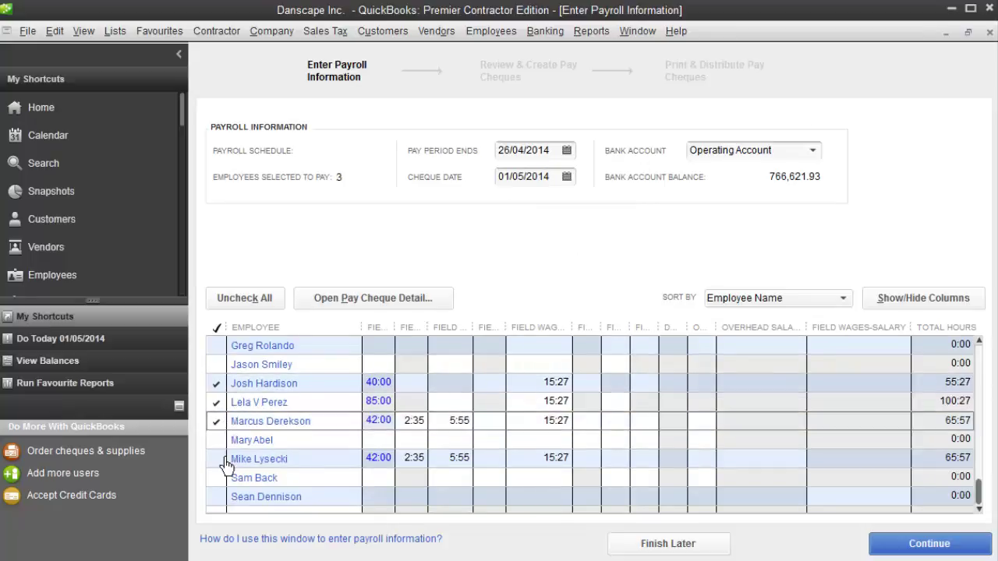
pyautogui.click(219, 459)
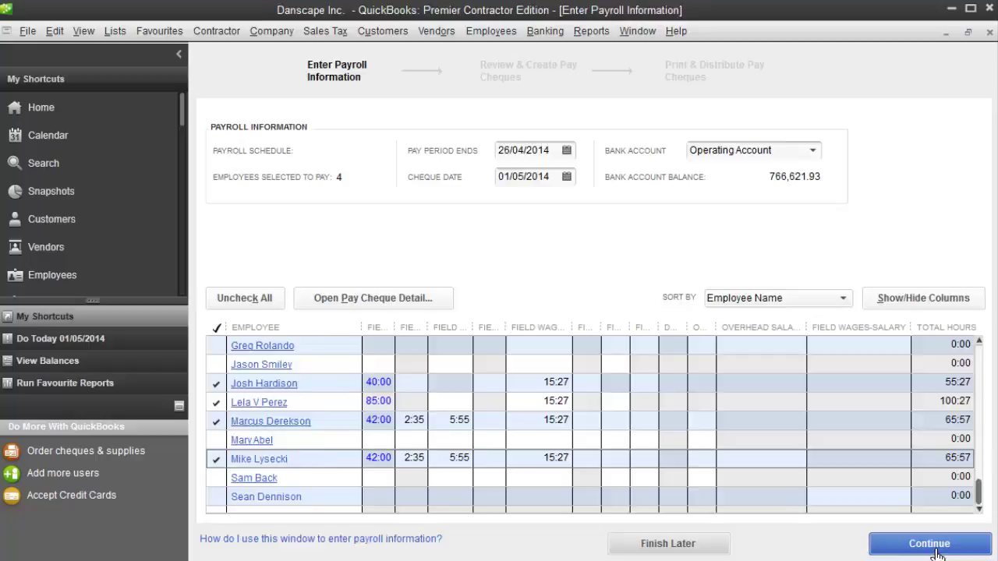
pyautogui.click(936, 554)
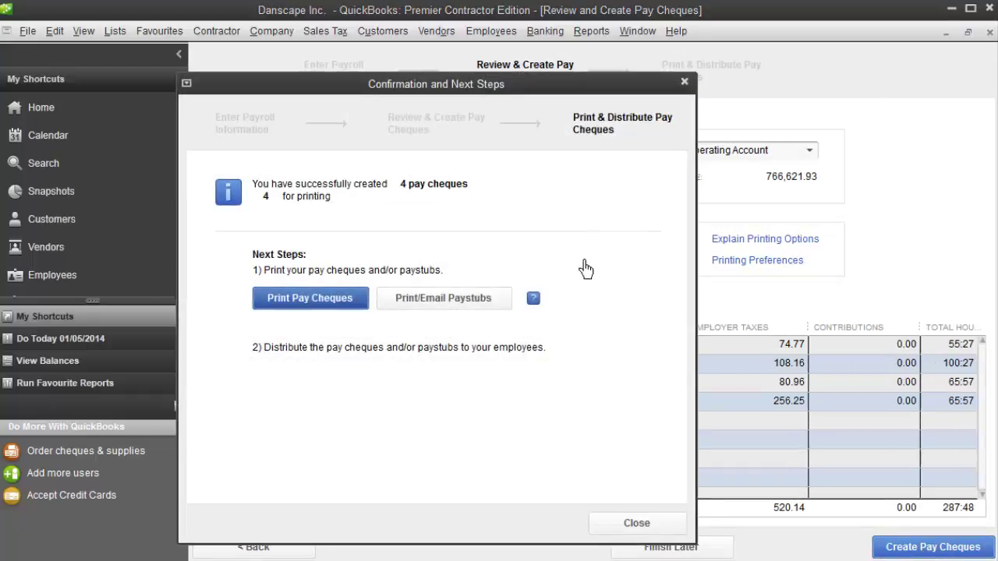
# In the Employee Centre's pay cheque transactions, open the newest 883.34 pay cheque
pyautogui.click(652, 528)
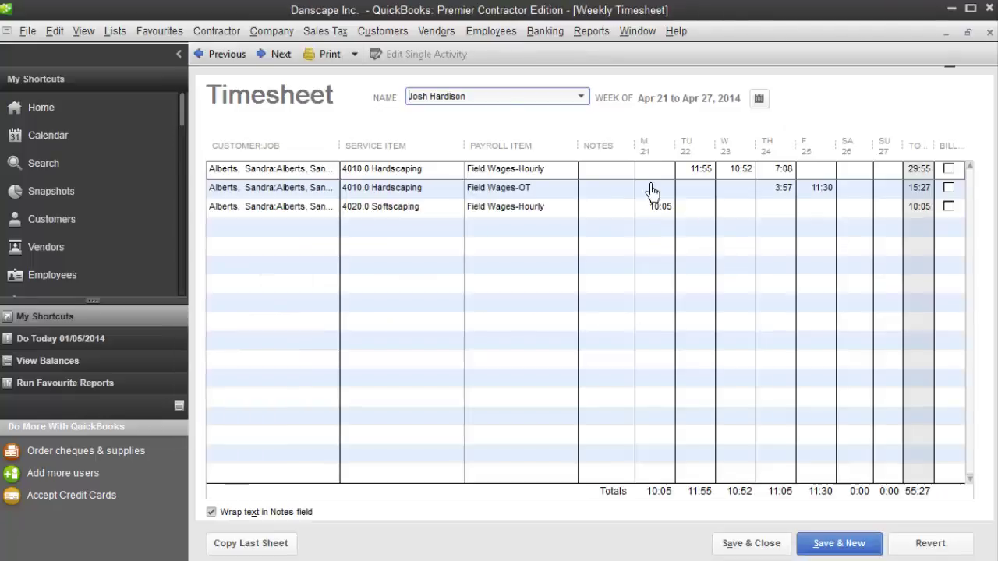
pyautogui.click(516, 32)
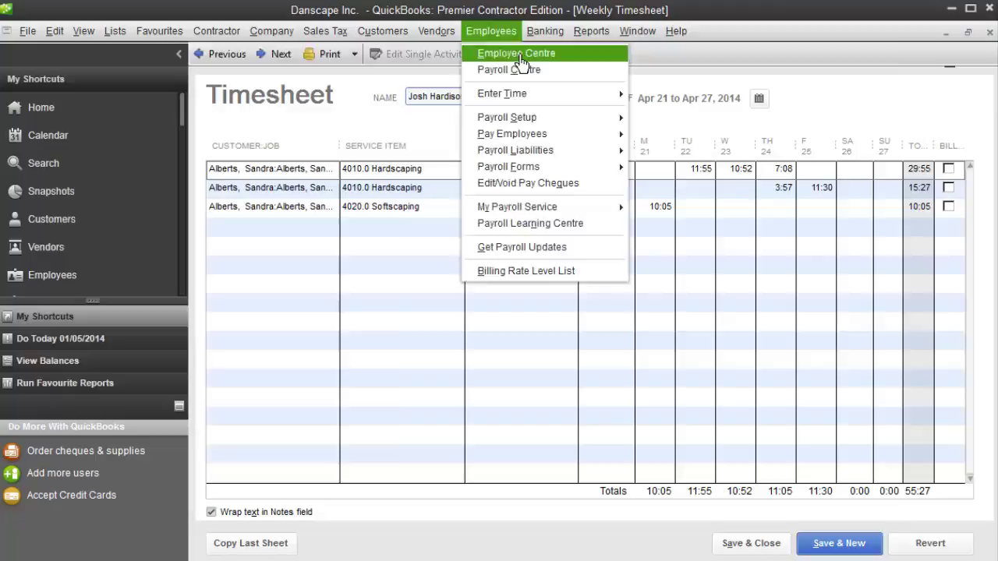
pyautogui.click(530, 54)
pyautogui.click(323, 90)
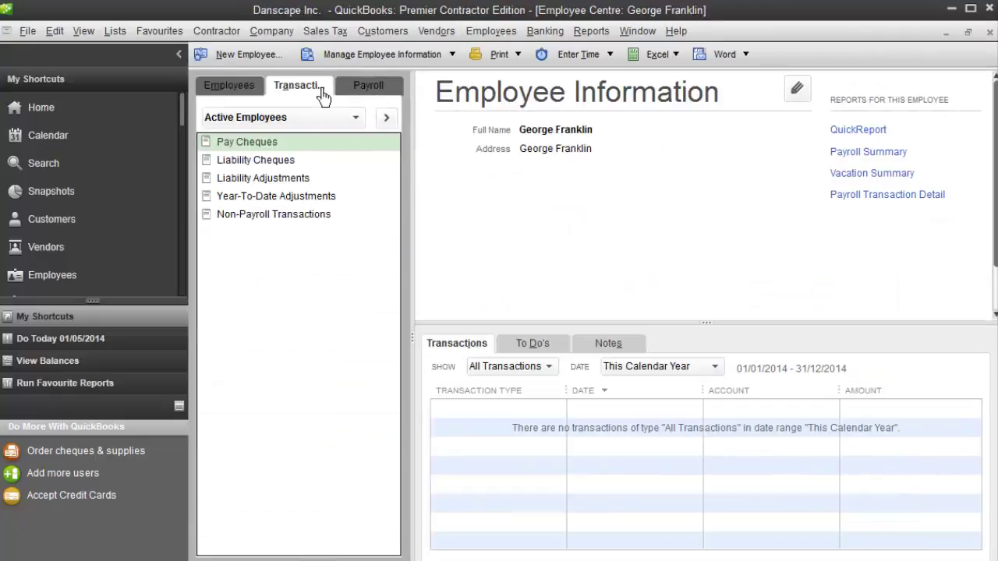
pyautogui.click(269, 142)
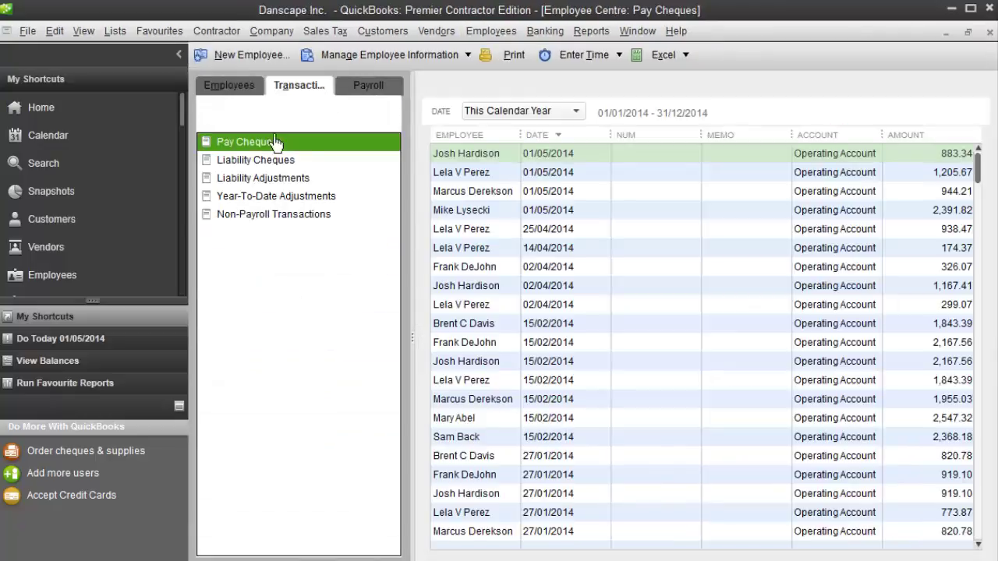
pyautogui.doubleClick(483, 153)
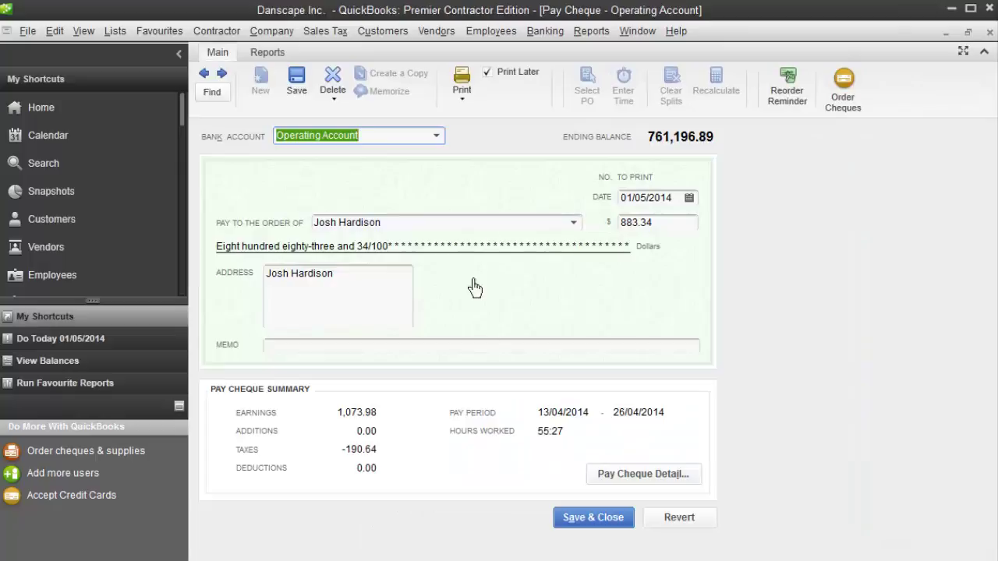
# Show the pay cheque detail with its earnings and hours split by service
pyautogui.click(639, 475)
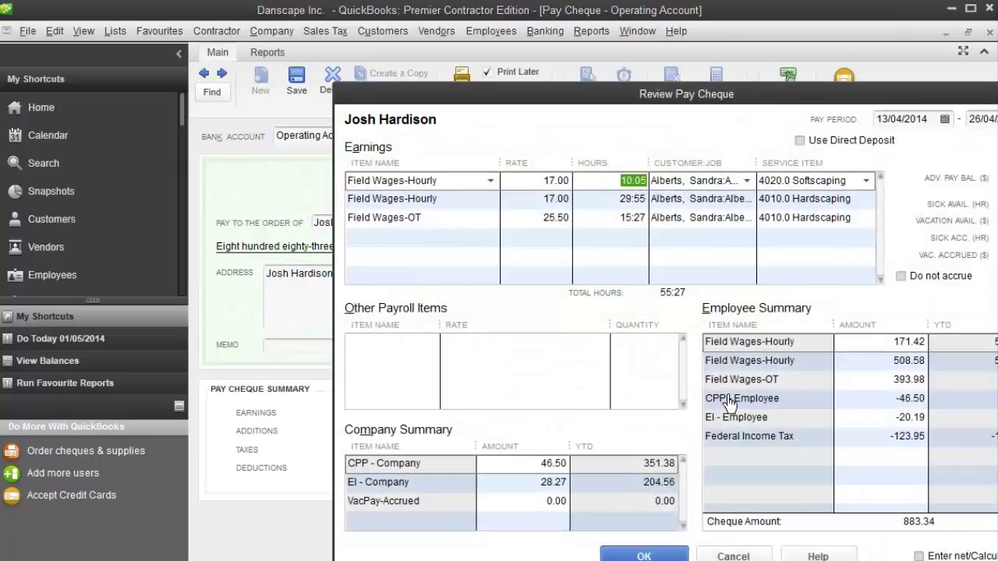
pyautogui.moveTo(690, 96); pyautogui.dragTo(550, 17)
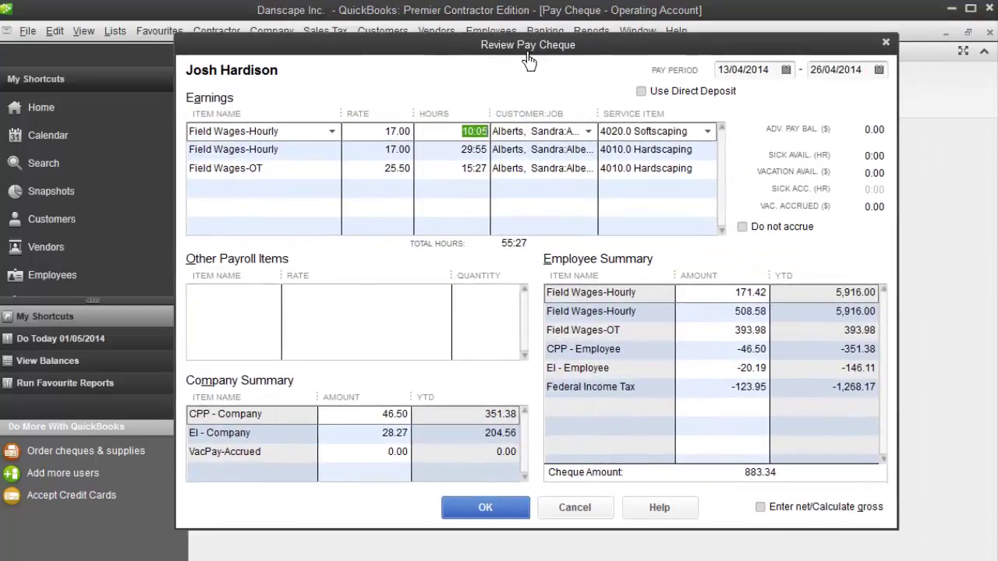
pyautogui.press('Tab')
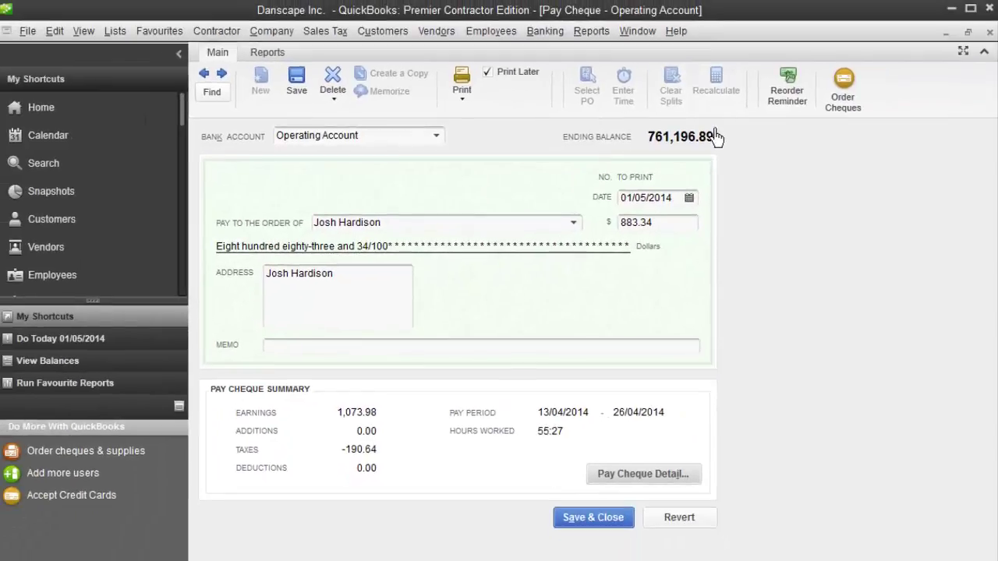
# Run the Job Costing Job Profitability Detail report filtered to the SK05 job
pyautogui.click(597, 32)
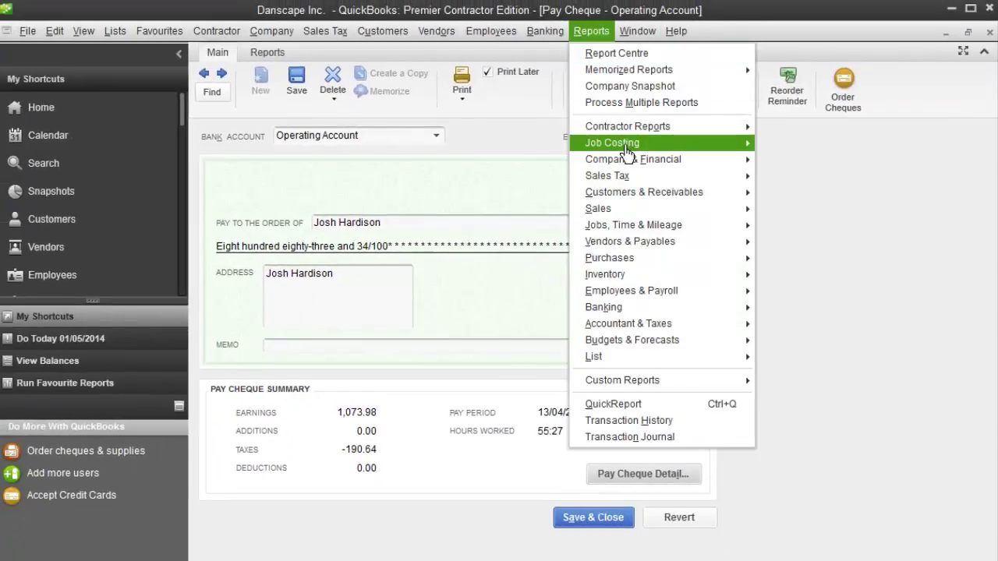
pyautogui.moveTo(627, 152)
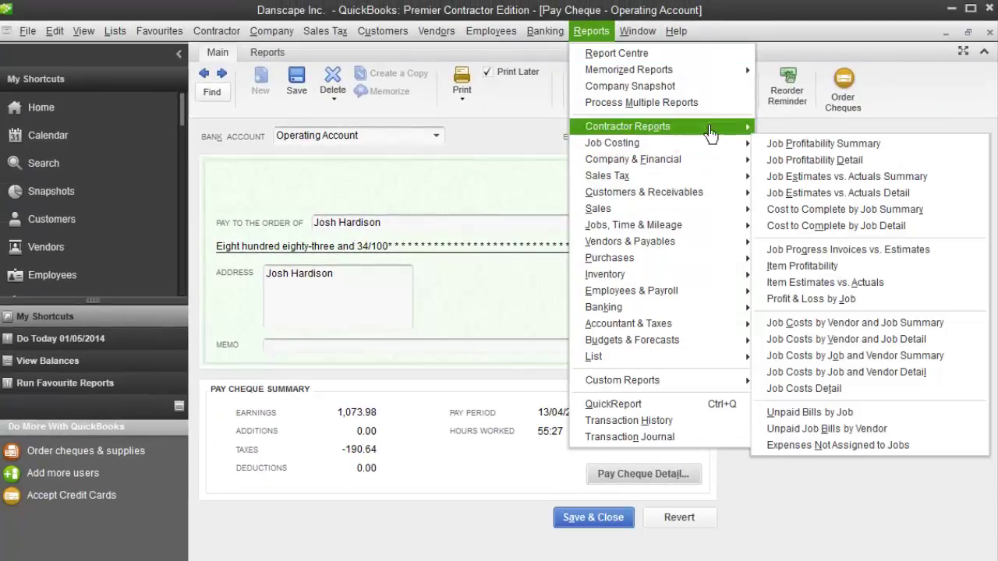
pyautogui.moveTo(710, 128)
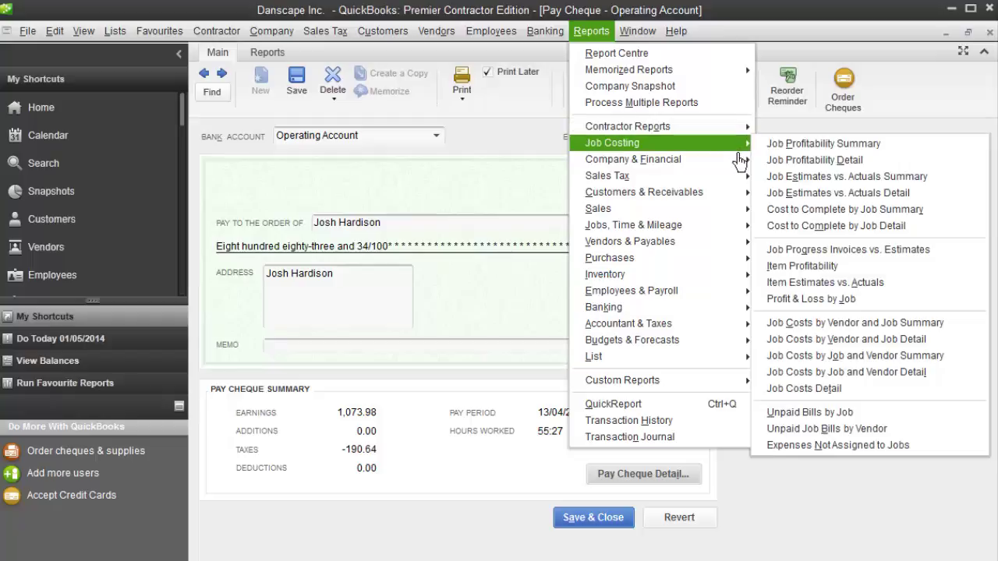
pyautogui.click(810, 160)
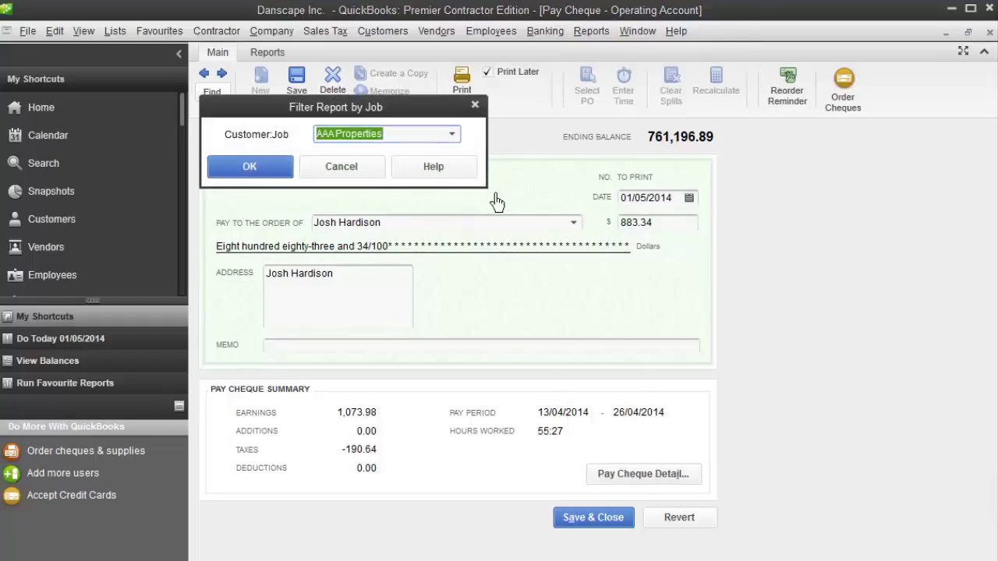
pyautogui.click(454, 136)
pyautogui.click(407, 516)
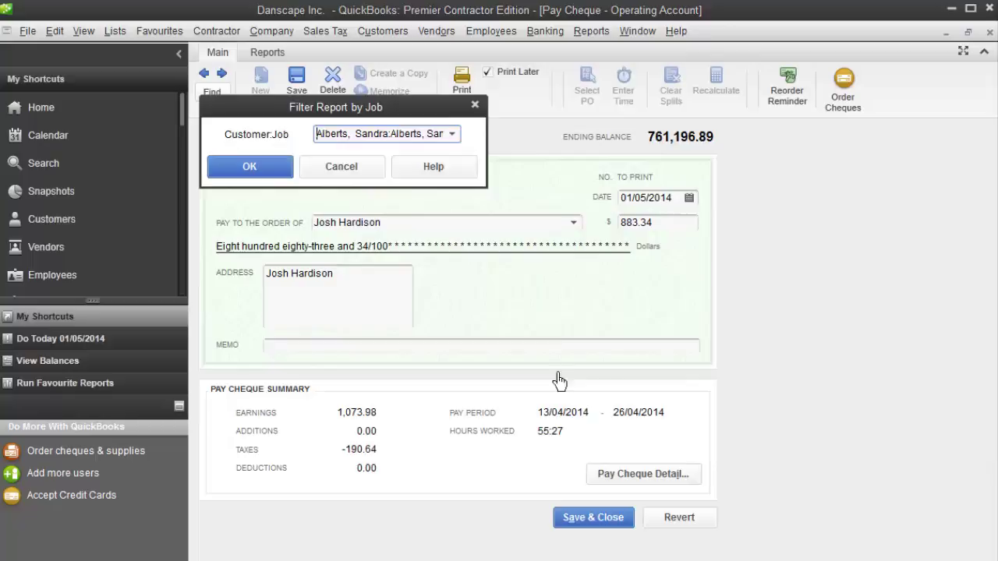
pyautogui.click(249, 166)
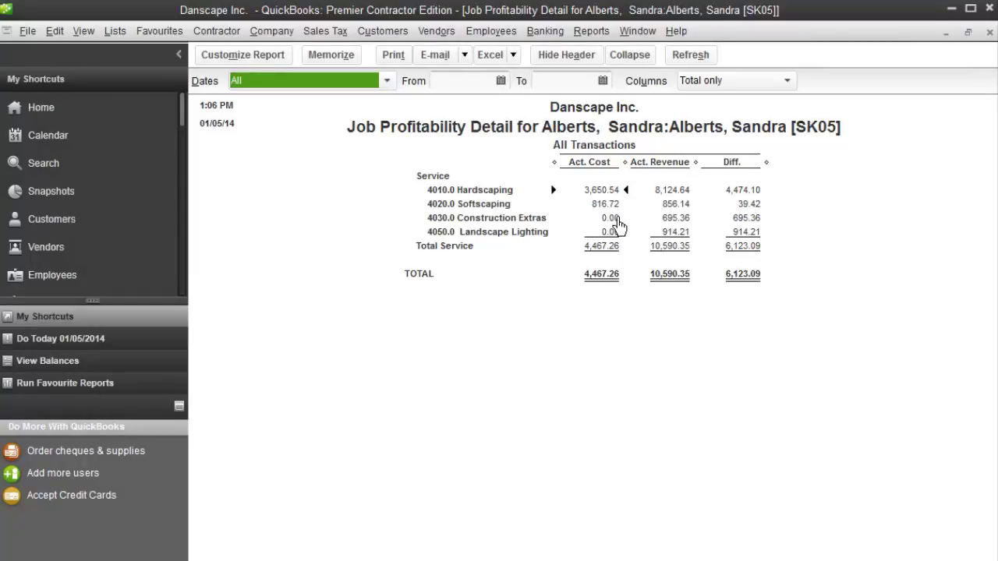
pyautogui.doubleClick(606, 204)
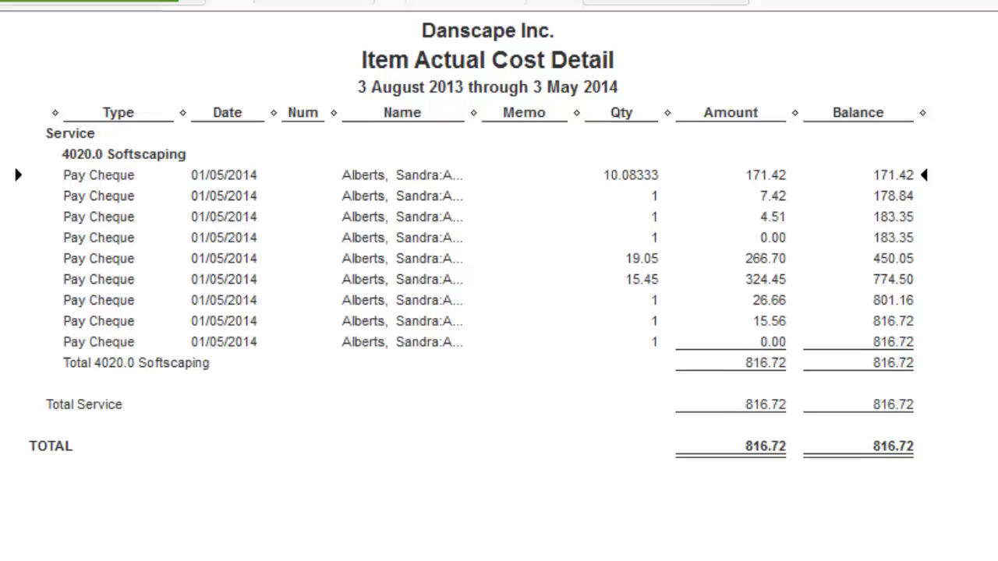
pyautogui.press('Escape')
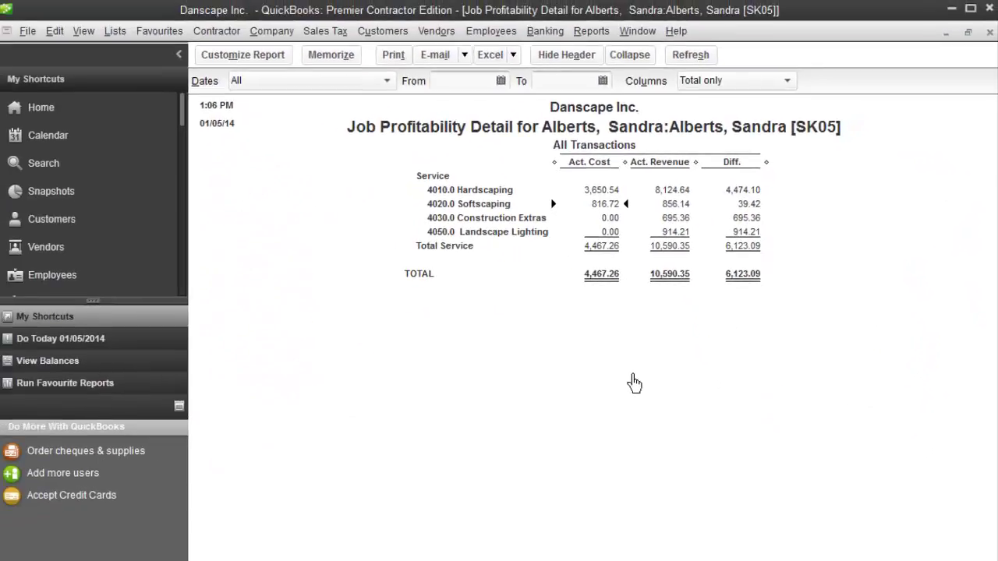